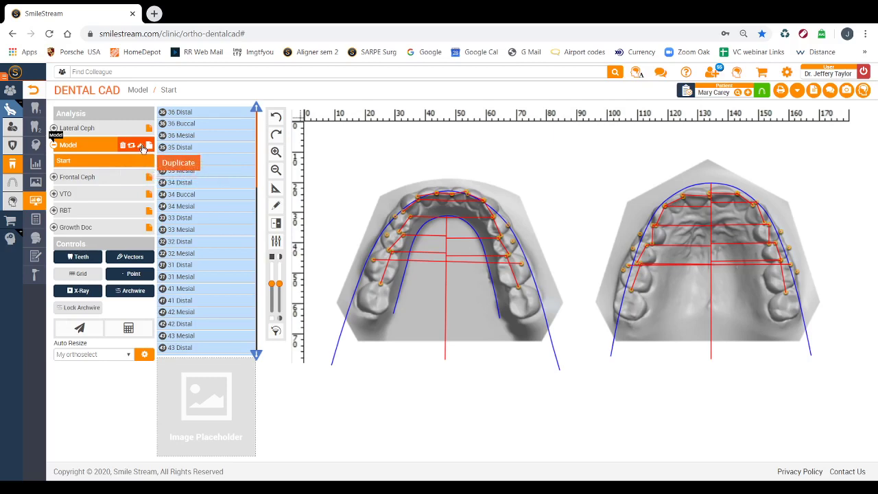
Duplicate the Start model analysis and save the copy as "Start Copy uncorrected"
{"action": "left_click", "coordinate": [143, 147]}
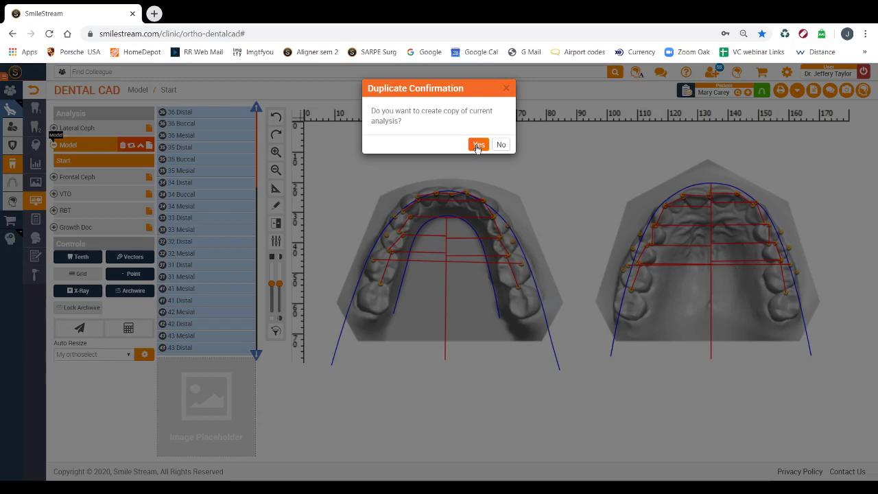
{"action": "left_click", "coordinate": [473, 144]}
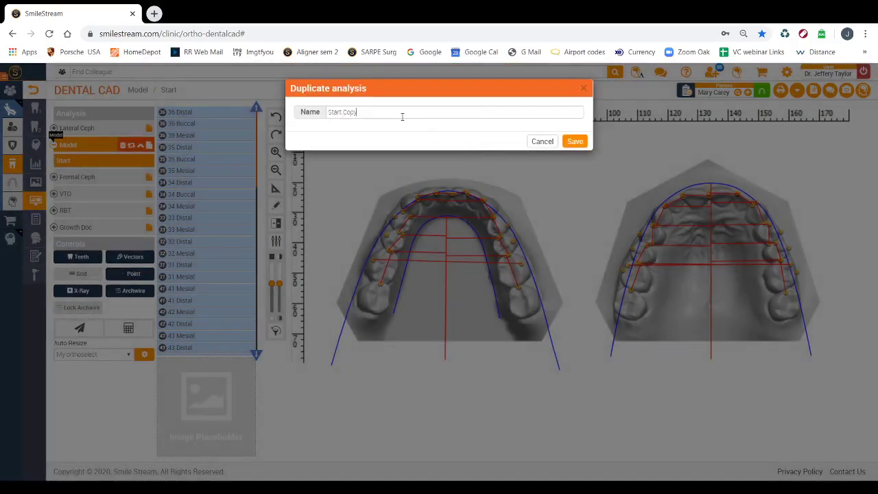
{"action": "left_click", "coordinate": [402, 115]}
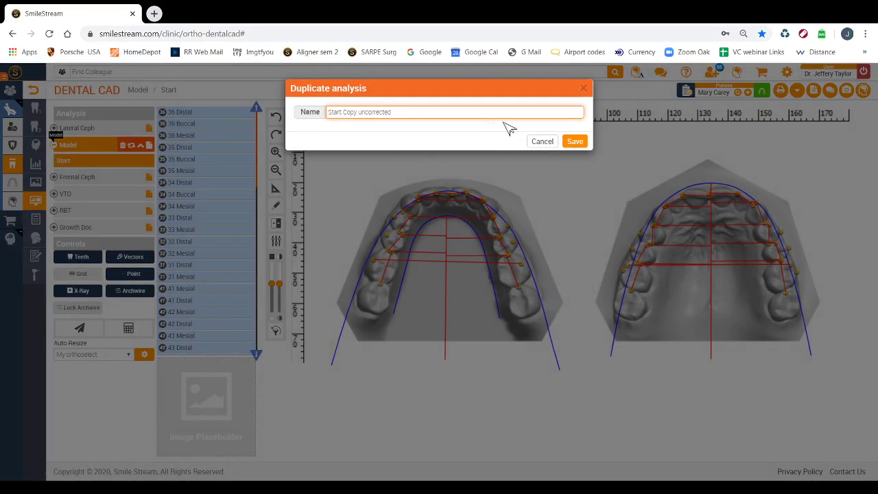
{"action": "left_click", "coordinate": [575, 142]}
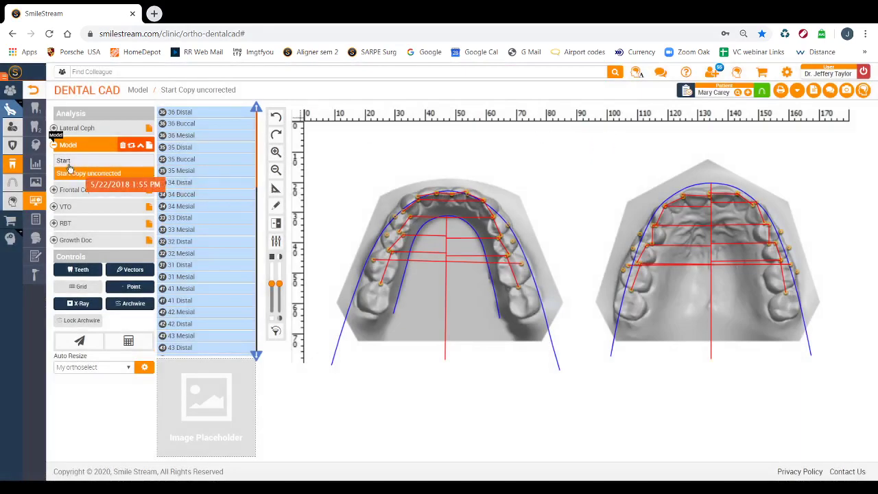
Rename the original Start model analysis as "Start corrected x"
{"action": "left_click", "coordinate": [69, 163]}
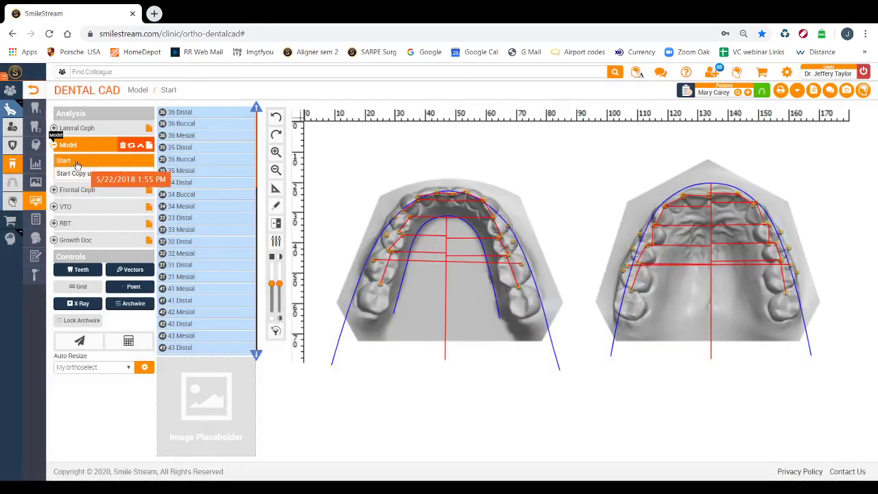
{"action": "left_click", "coordinate": [130, 147]}
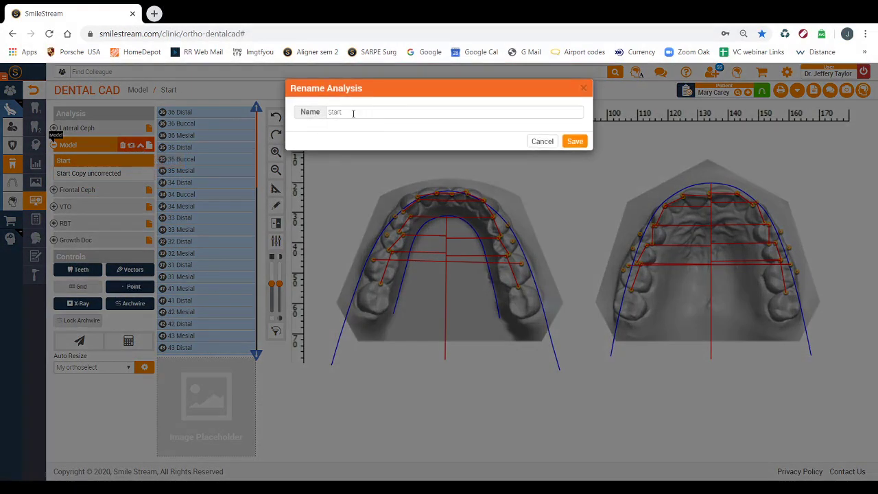
{"action": "left_click", "coordinate": [353, 113]}
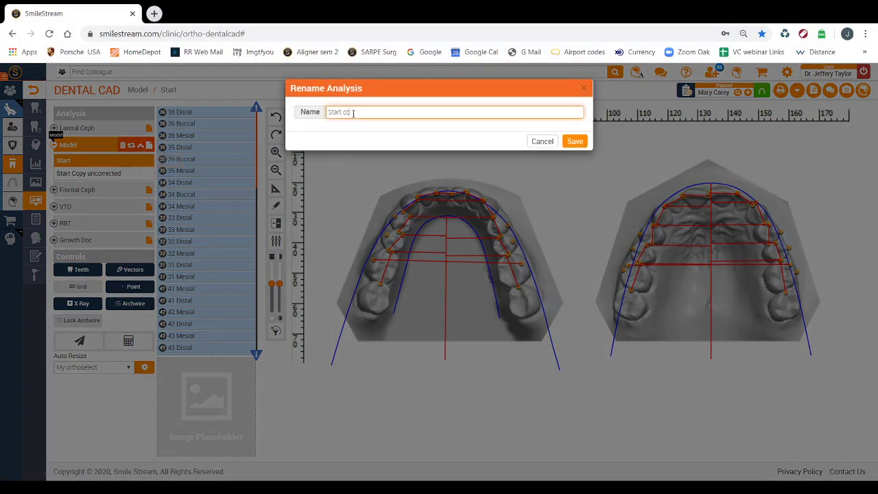
{"action": "type", "text": "correct"}
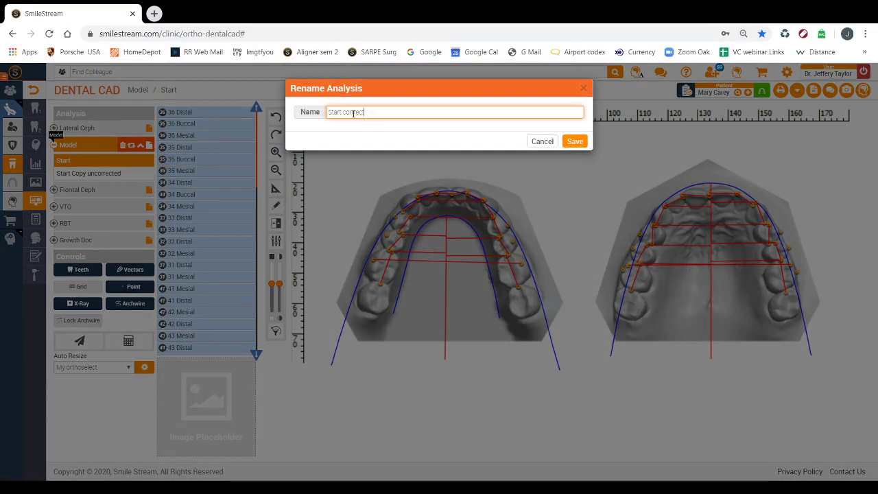
{"action": "type", "text": "ed ed v"}
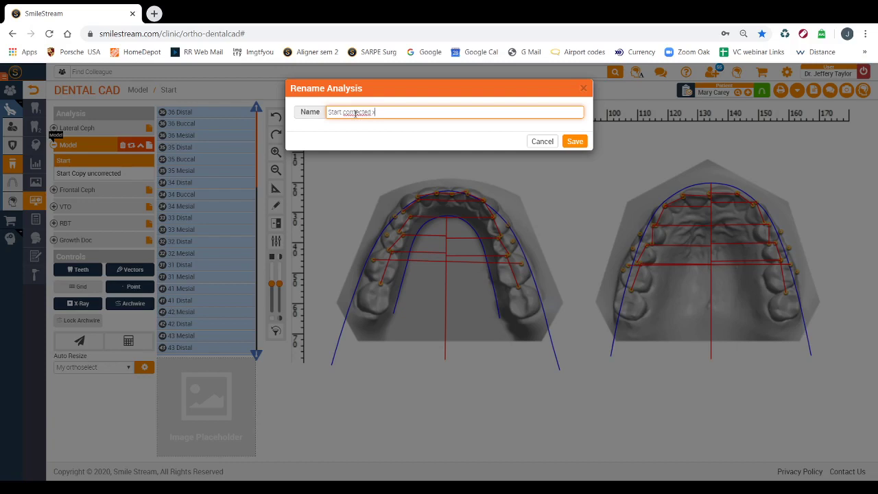
{"action": "double_click", "coordinate": [355, 113]}
{"action": "left_click", "coordinate": [392, 130]}
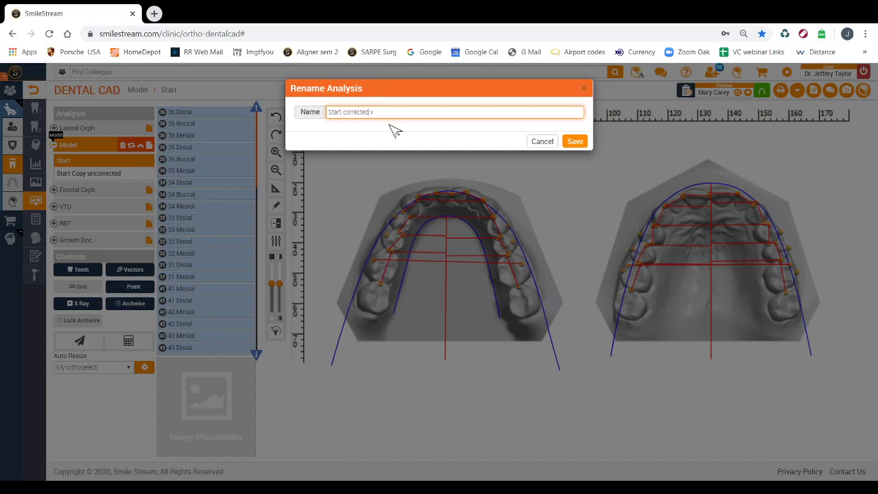
{"action": "left_click", "coordinate": [574, 142]}
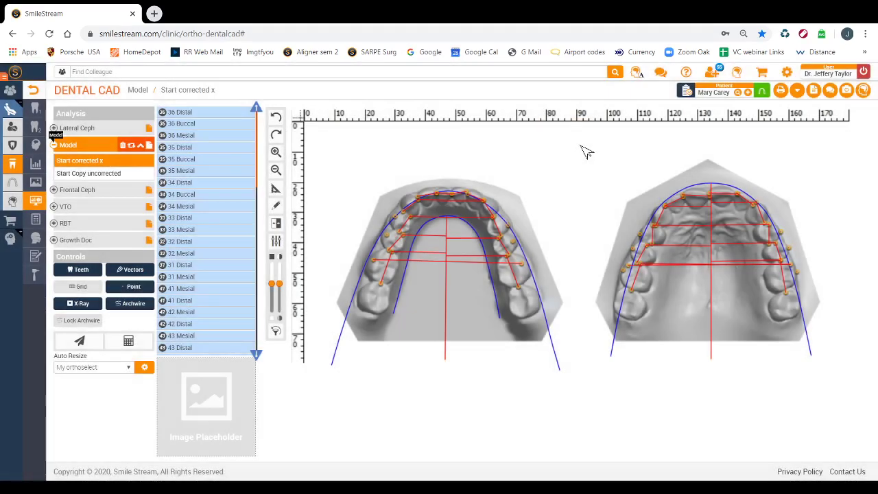
Change the upper archwire to Upper Non Extraction Ovoid #2 and reposition it over the upper arch
{"action": "left_click", "coordinate": [630, 299]}
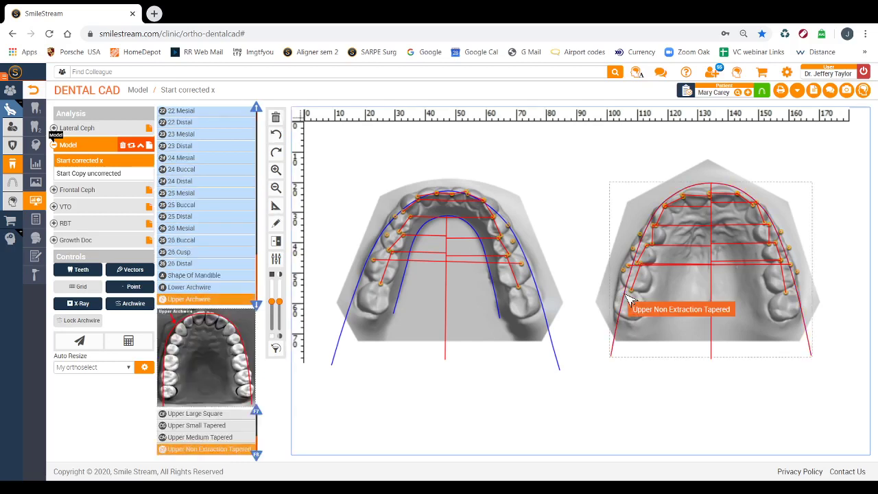
{"action": "scroll", "coordinate": [253, 429], "scroll_direction": "down", "scroll_amount": 3}
{"action": "left_click", "coordinate": [254, 427]}
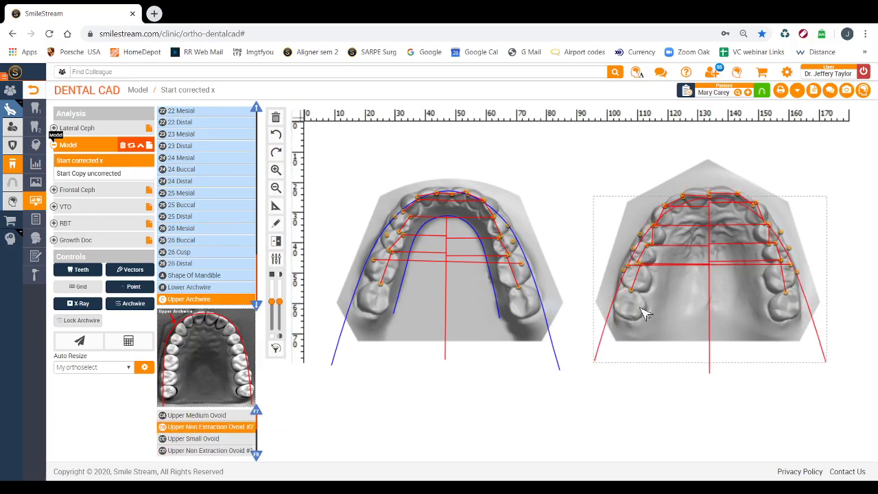
{"action": "left_click_drag", "start_coordinate": [614, 324], "coordinate": [612, 317]}
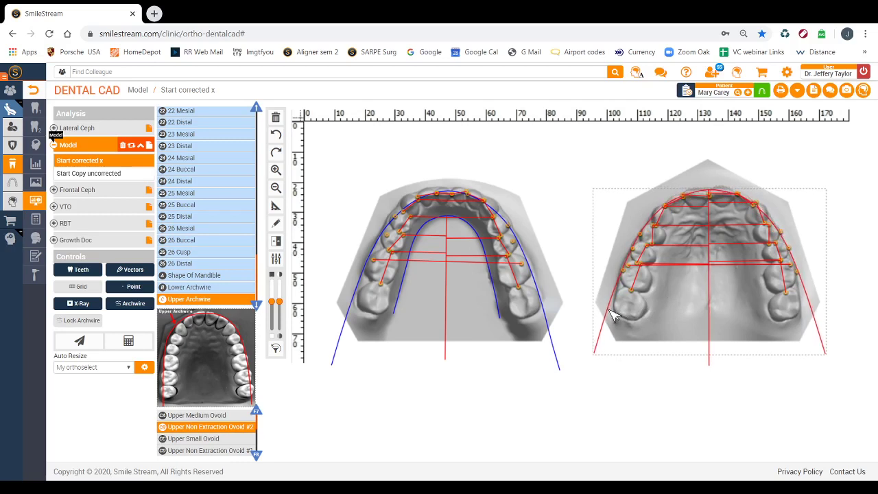
{"action": "left_click", "coordinate": [613, 316]}
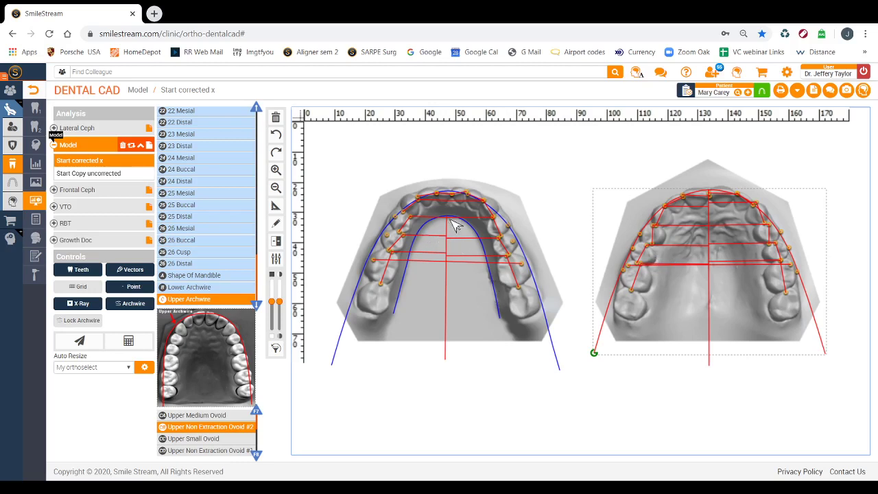
Adjust the 34 Mesial, 34 Distal, 35 Mesial and 35 Distal landmarks on the lower arch to fit the tooth contacts
{"action": "left_click", "coordinate": [277, 178]}
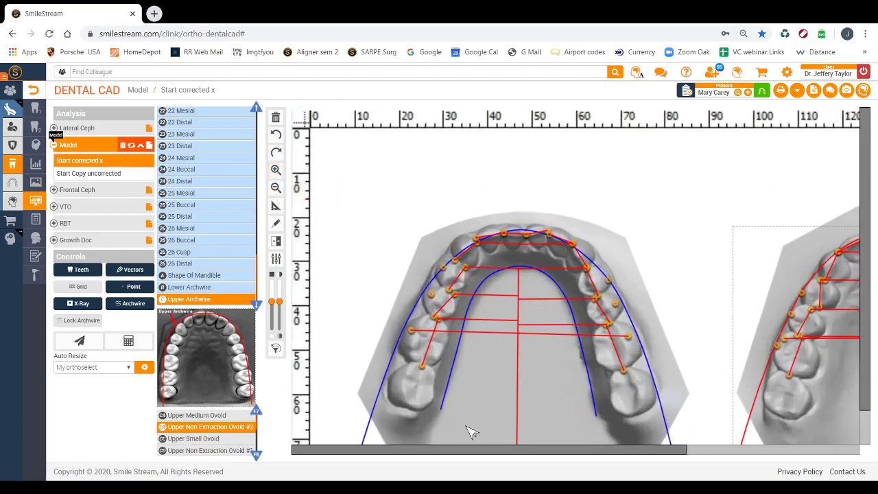
{"action": "left_click_drag", "start_coordinate": [473, 452], "coordinate": [500, 428]}
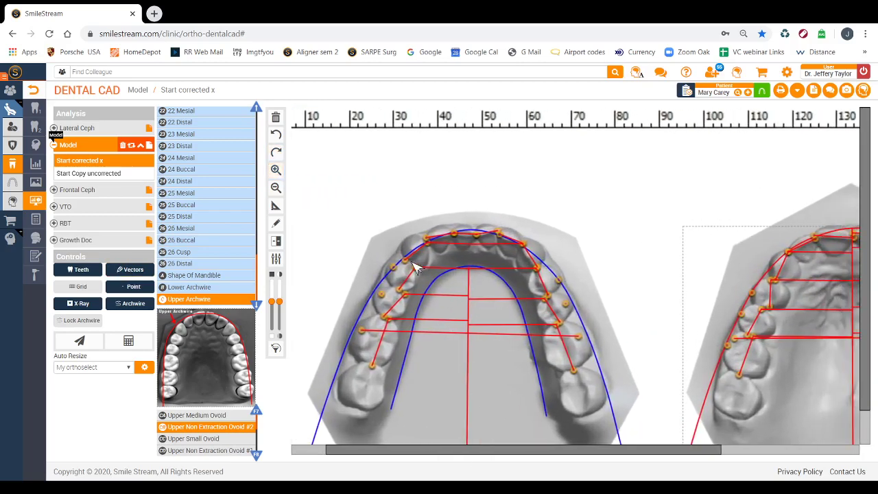
{"action": "left_click", "coordinate": [408, 284]}
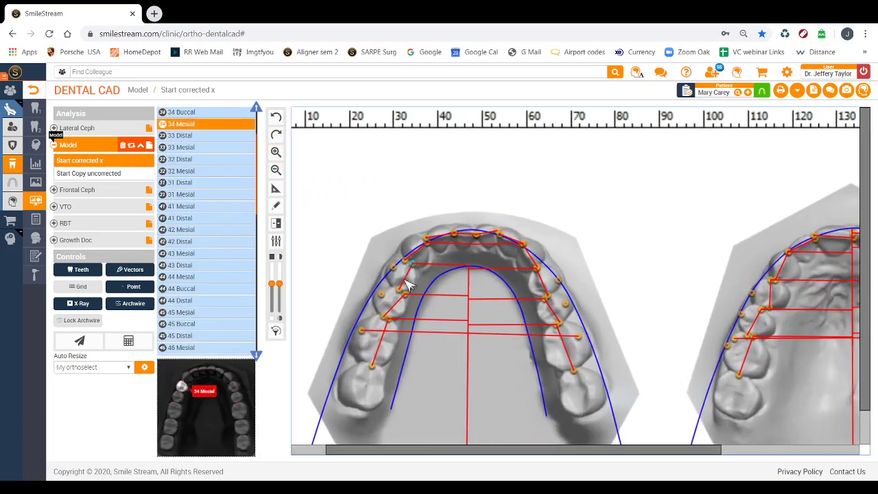
{"action": "left_click", "coordinate": [398, 294]}
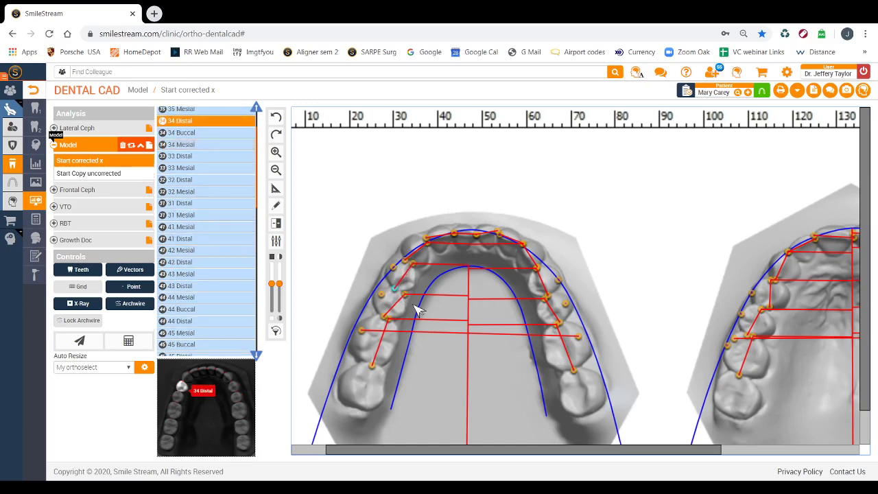
{"action": "left_click", "coordinate": [405, 298]}
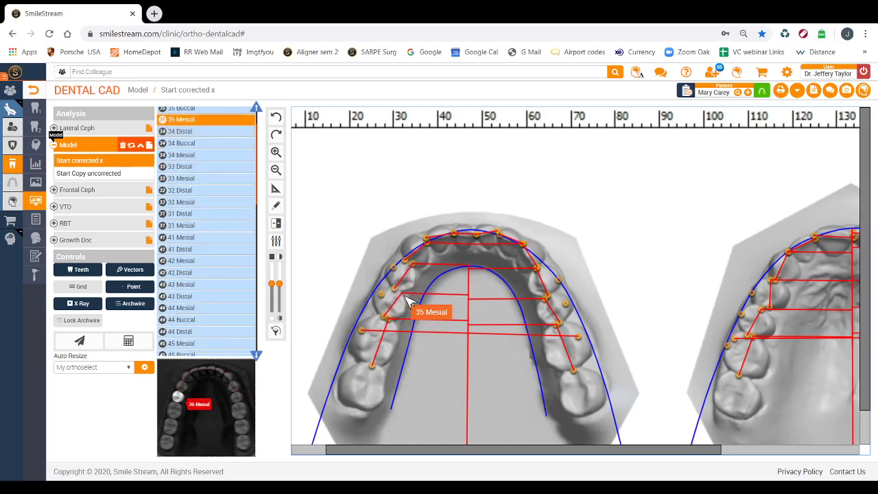
{"action": "left_click", "coordinate": [390, 325]}
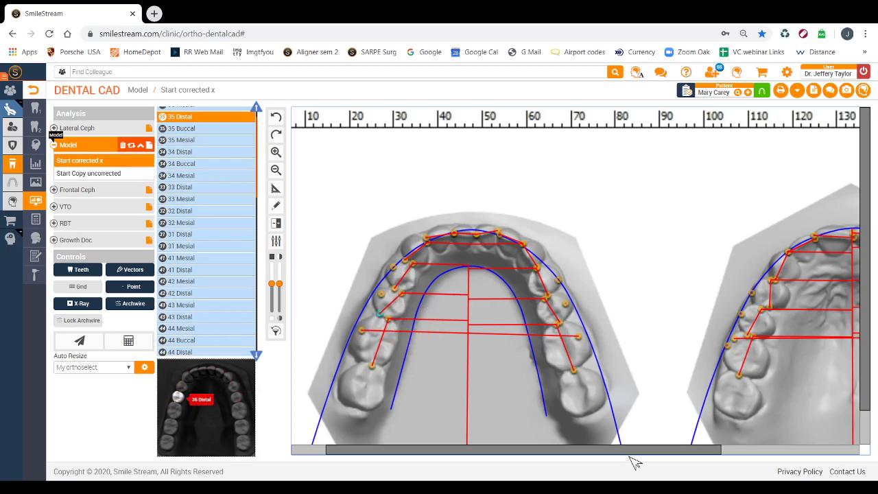
Adjust the 24 Distal, 24 Mesial and 14 Distal landmarks on the upper arch to fit the tooth contacts
{"action": "left_click_drag", "start_coordinate": [635, 452], "coordinate": [788, 454]}
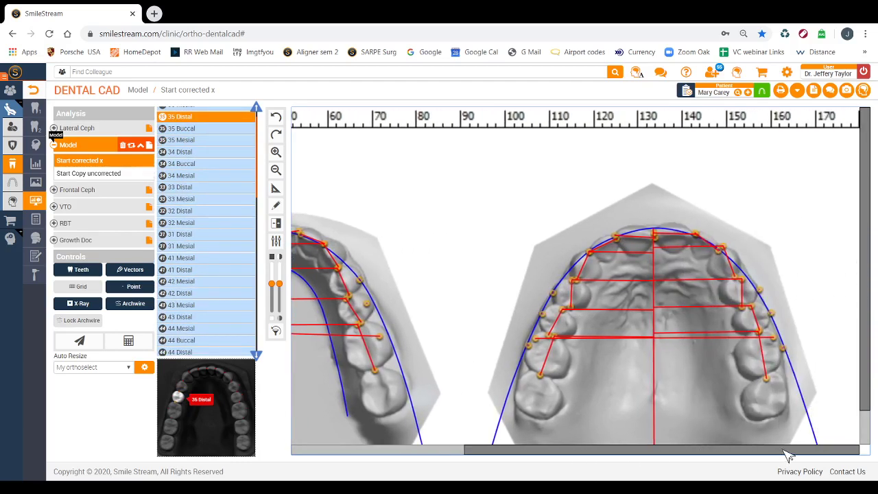
{"action": "left_click", "coordinate": [748, 311]}
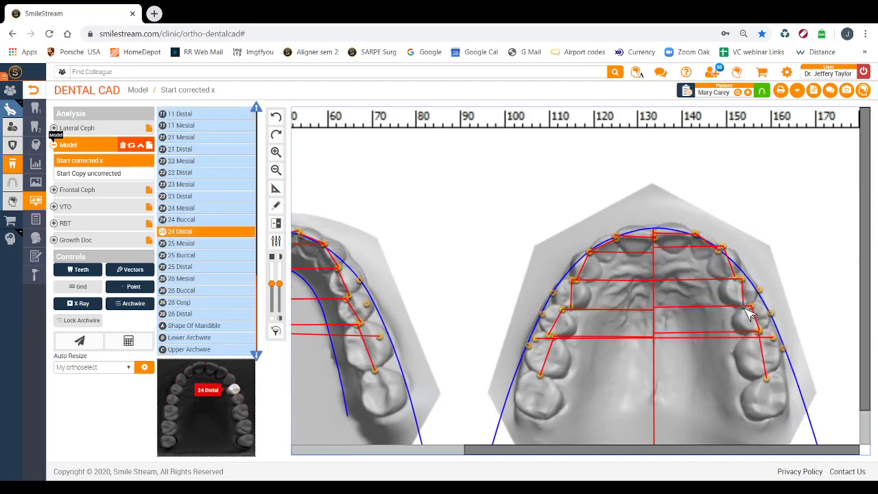
{"action": "left_click", "coordinate": [747, 285]}
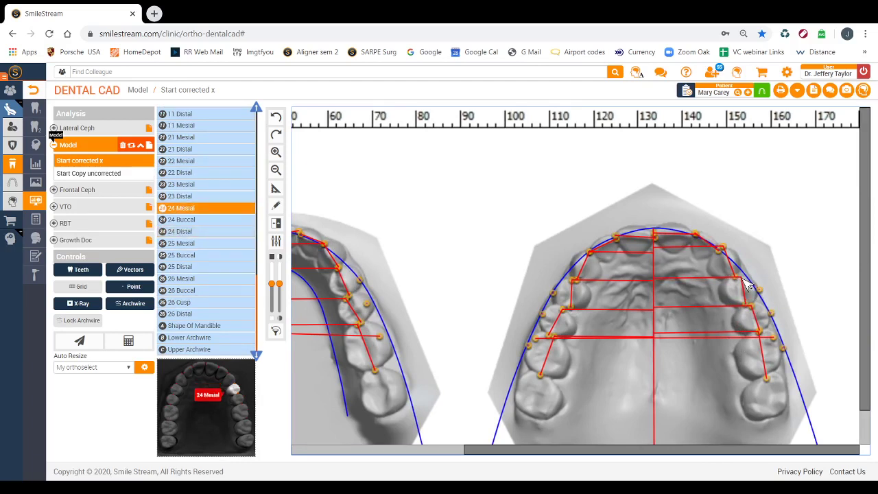
{"action": "left_click_drag", "start_coordinate": [742, 278], "coordinate": [744, 277]}
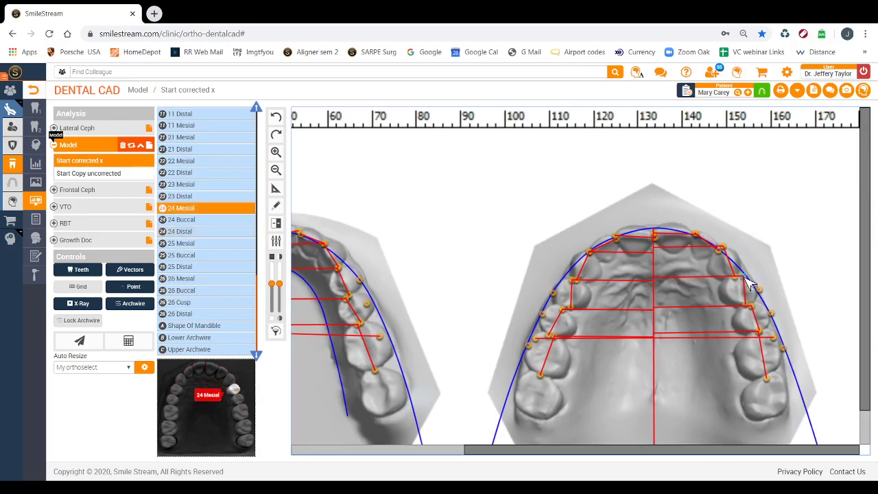
{"action": "left_click", "coordinate": [577, 308]}
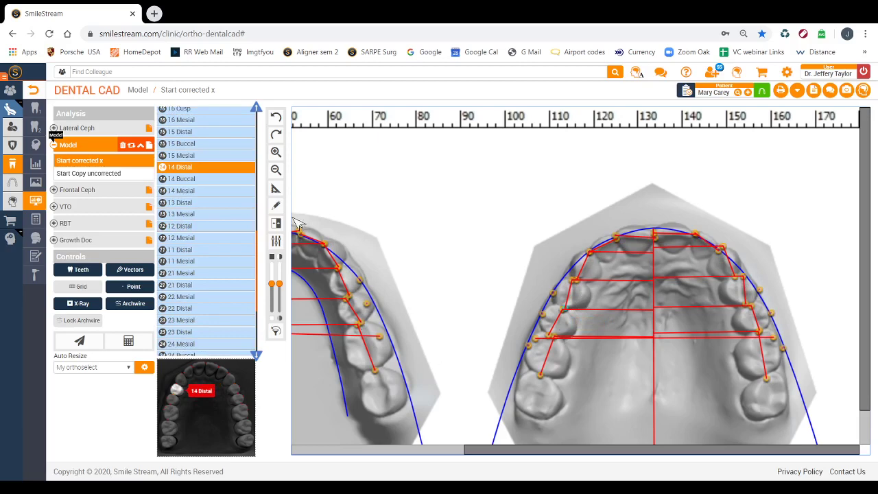
Fine-tune the 34 Mesial and 13 Distal landmarks with the calculations displayed, and close the calculations
{"action": "left_click", "coordinate": [277, 170]}
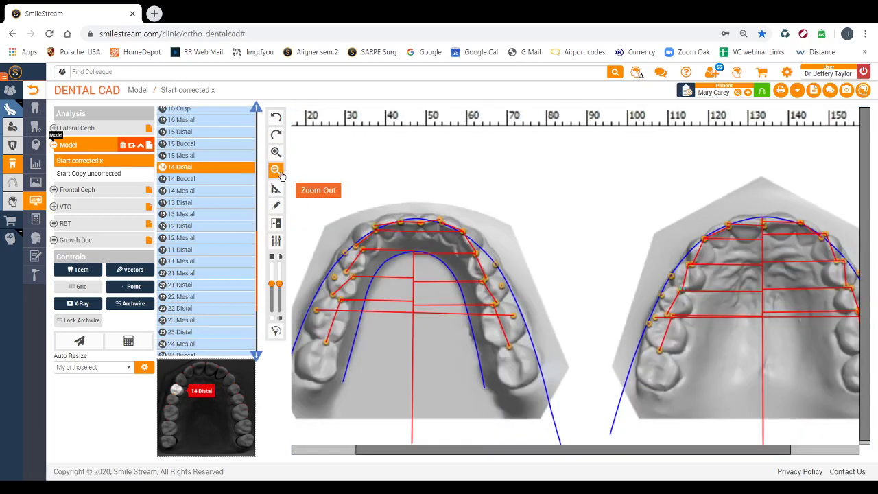
{"action": "left_click", "coordinate": [127, 342]}
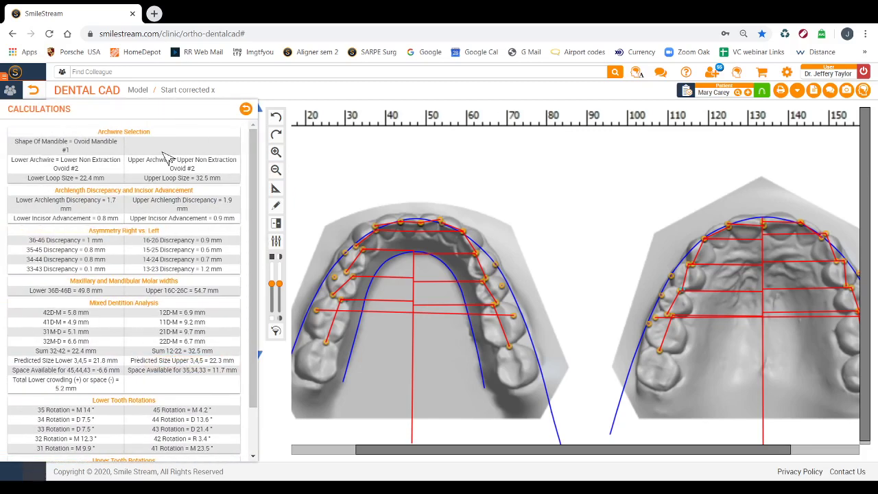
{"action": "left_click", "coordinate": [365, 256]}
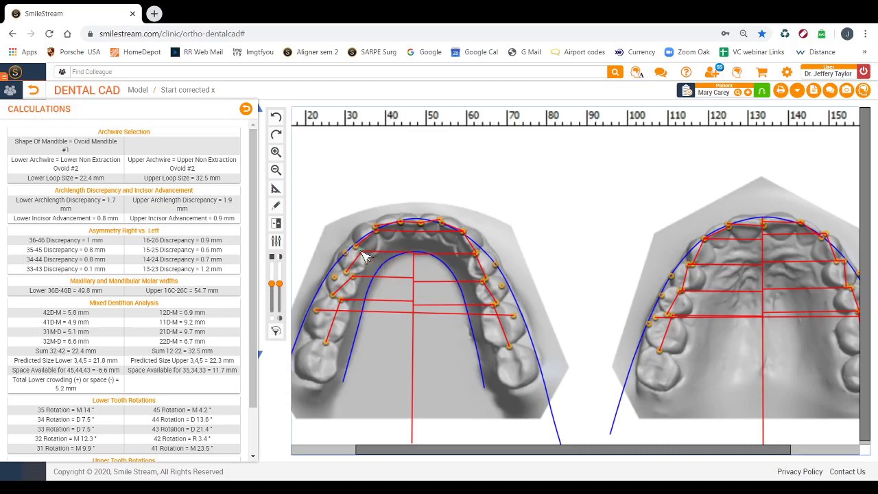
{"action": "left_click", "coordinate": [366, 257]}
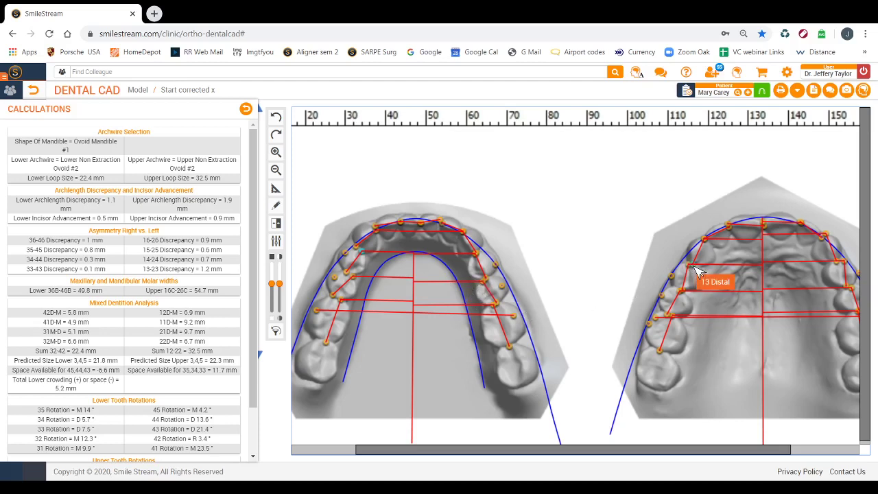
{"action": "left_click_drag", "start_coordinate": [695, 266], "coordinate": [692, 265]}
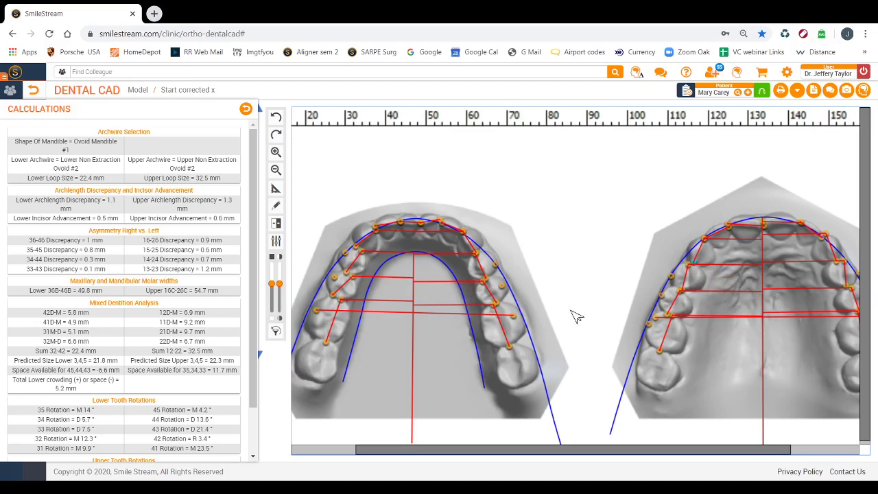
{"action": "left_click", "coordinate": [246, 109]}
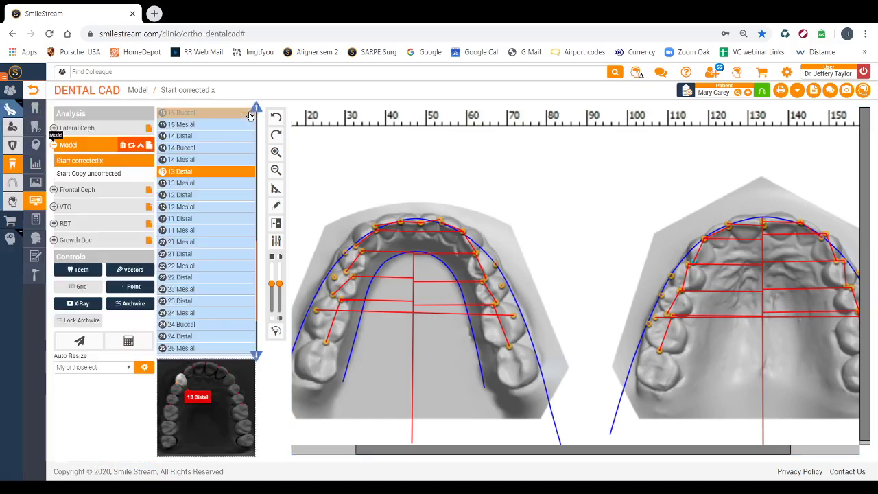
Duplicate the Start corrected x model analysis and save the copy as Start corrected
{"action": "left_click", "coordinate": [140, 147]}
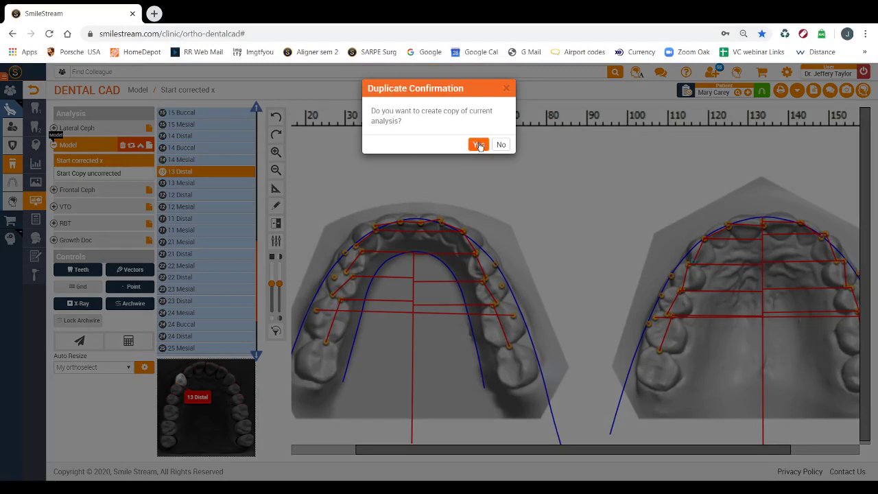
{"action": "left_click", "coordinate": [479, 145]}
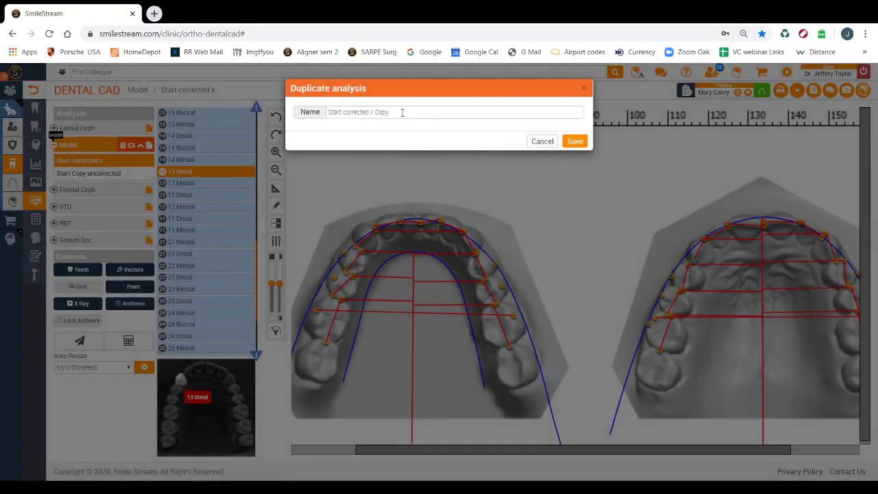
{"action": "left_click", "coordinate": [402, 111]}
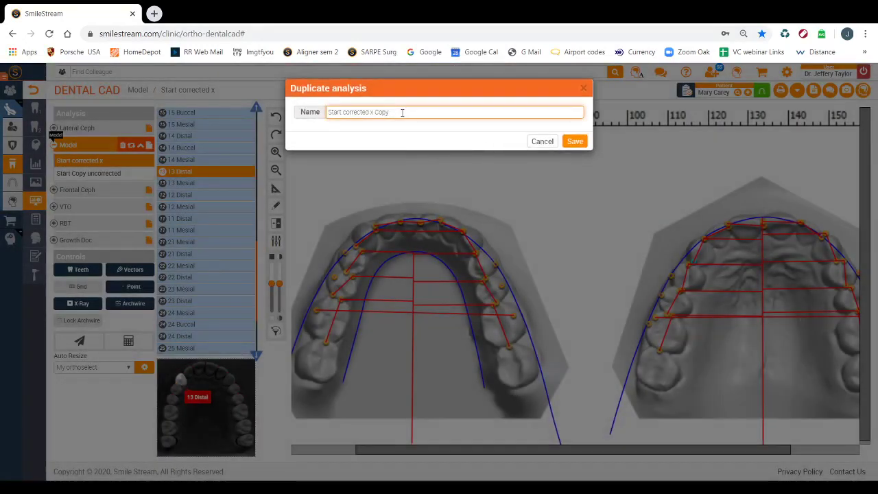
{"action": "key", "text": "BackSpace"}
{"action": "key", "text": "BackSpace"}
{"action": "key", "text": "BackSpace"}
{"action": "key", "text": "BackSpace"}
{"action": "key", "text": "BackSpace"}
{"action": "key", "text": "BackSpace"}
{"action": "key", "text": "BackSpace"}
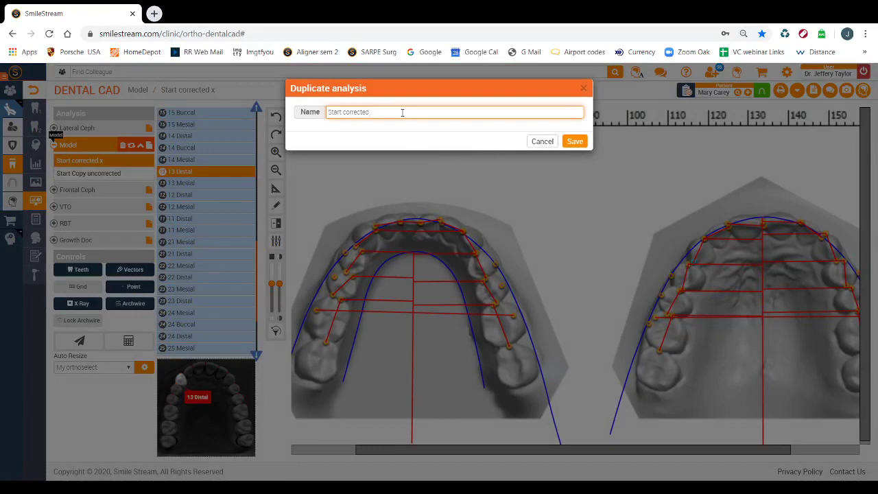
{"action": "left_click", "coordinate": [573, 143]}
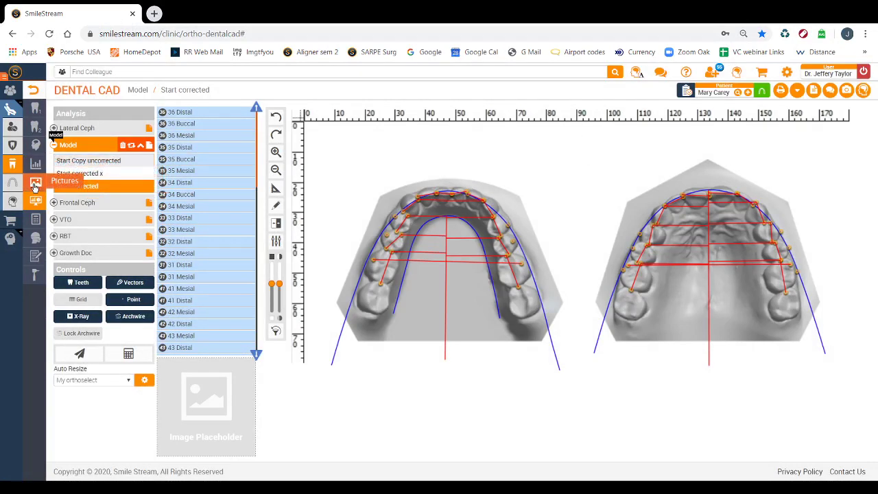
View the Classification I page and reopen the Start corrected x model analysis in DentalCAD
{"action": "left_click", "coordinate": [34, 115]}
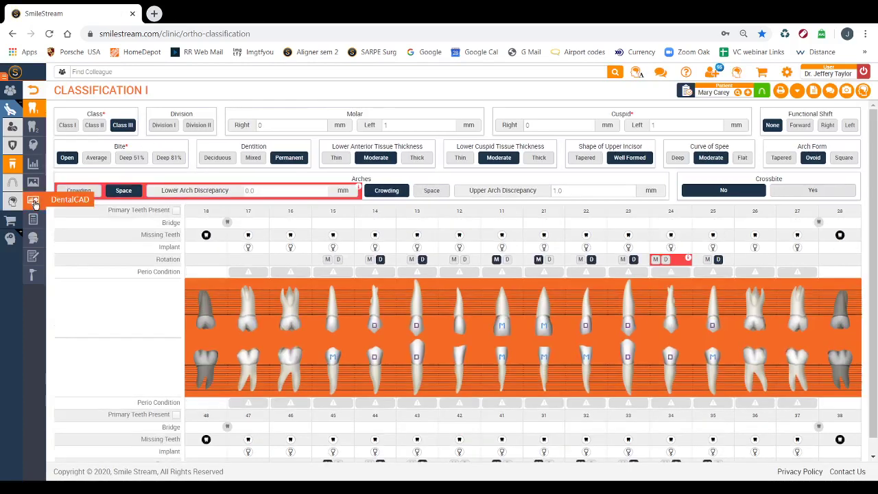
{"action": "left_click", "coordinate": [34, 204]}
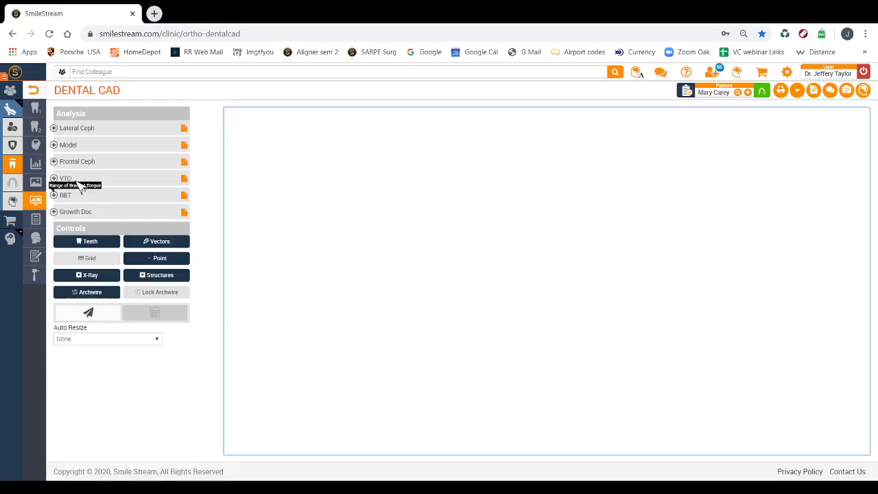
{"action": "left_click", "coordinate": [75, 146]}
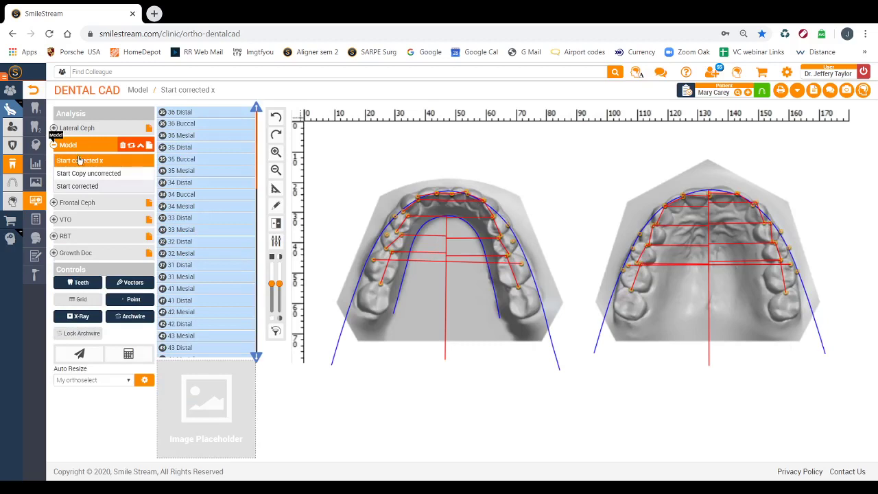
Rename the Start corrected x model analysis as Cl 2 Elastics
{"action": "left_click", "coordinate": [129, 148]}
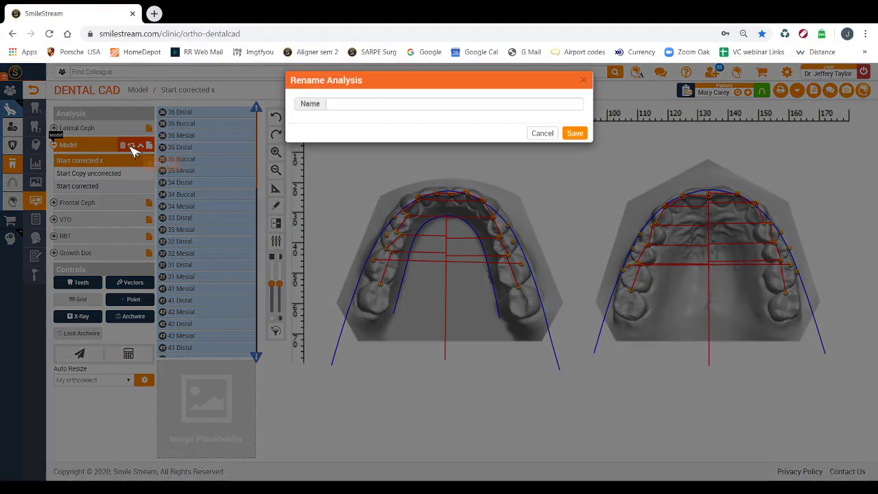
{"action": "left_click", "coordinate": [393, 113]}
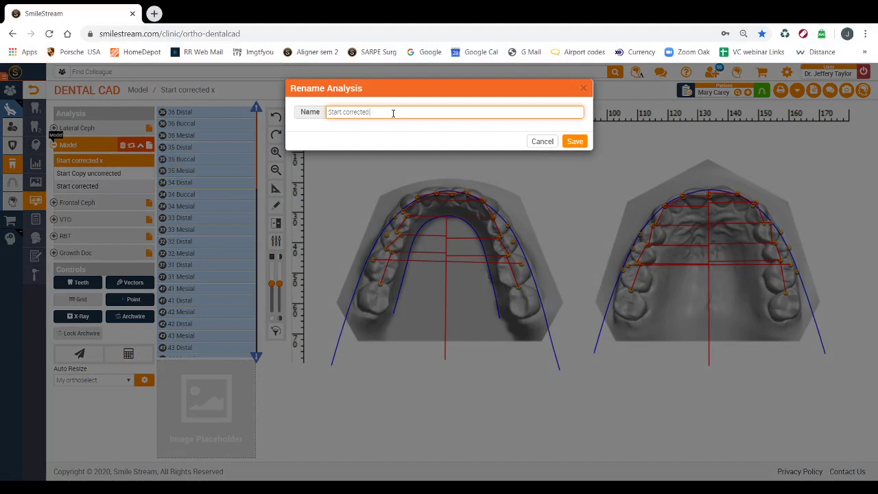
{"action": "key", "text": "BackSpace"}
{"action": "key", "text": "BackSpace"}
{"action": "key", "text": "BackSpace"}
{"action": "key", "text": "BackSpace"}
{"action": "key", "text": "BackSpace"}
{"action": "key", "text": "BackSpace"}
{"action": "key", "text": "BackSpace"}
{"action": "key", "text": "BackSpace"}
{"action": "key", "text": "BackSpace"}
{"action": "key", "text": "BackSpace"}
{"action": "key", "text": "BackSpace"}
{"action": "key", "text": "BackSpace"}
{"action": "key", "text": "BackSpace"}
{"action": "key", "text": "BackSpace"}
{"action": "key", "text": "BackSpace"}
{"action": "left_click", "coordinate": [575, 141]}
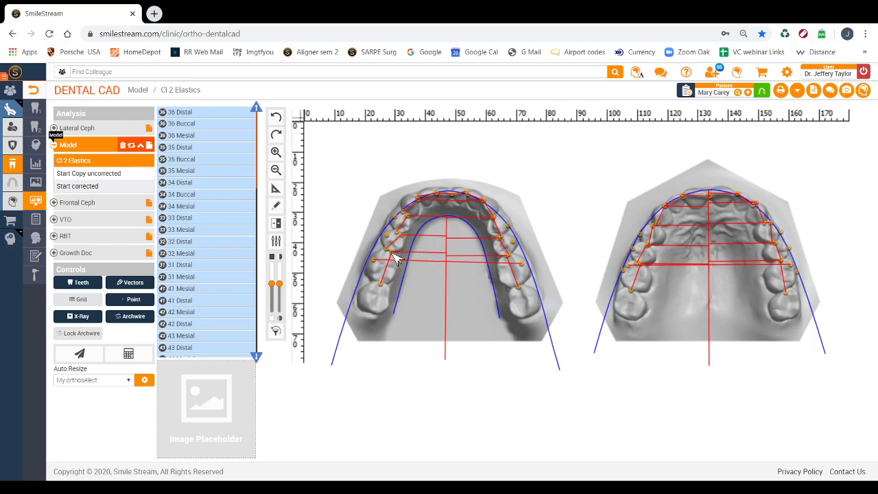
Adjust the 36 Mesial landmark on the lower arch and review the model calculations
{"action": "left_click", "coordinate": [393, 253]}
{"action": "left_click_drag", "start_coordinate": [393, 249], "coordinate": [392, 255]}
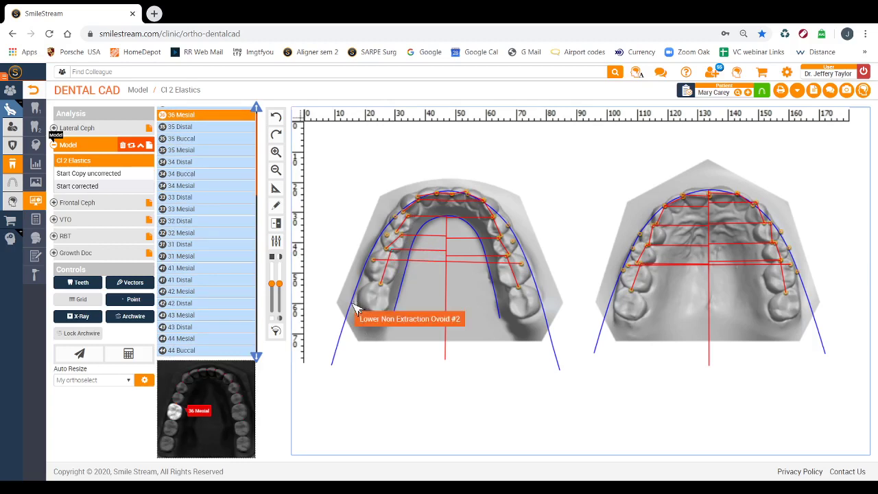
{"action": "left_click", "coordinate": [130, 356]}
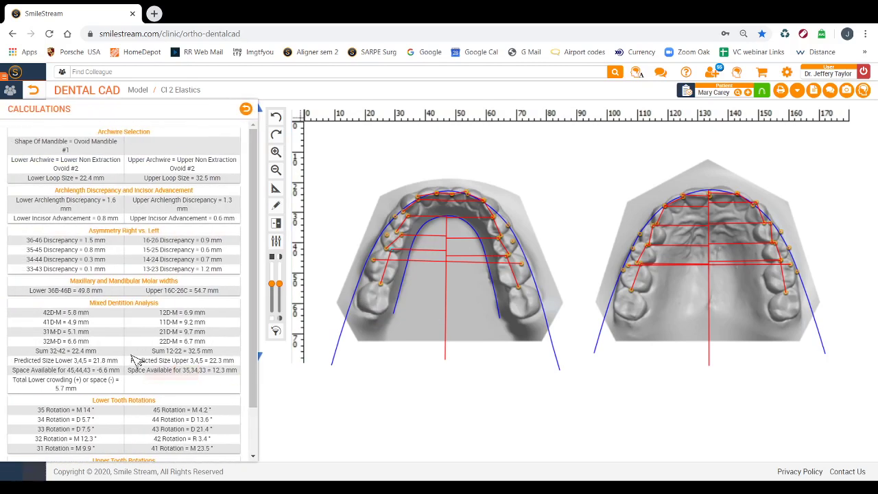
{"action": "left_click", "coordinate": [246, 108]}
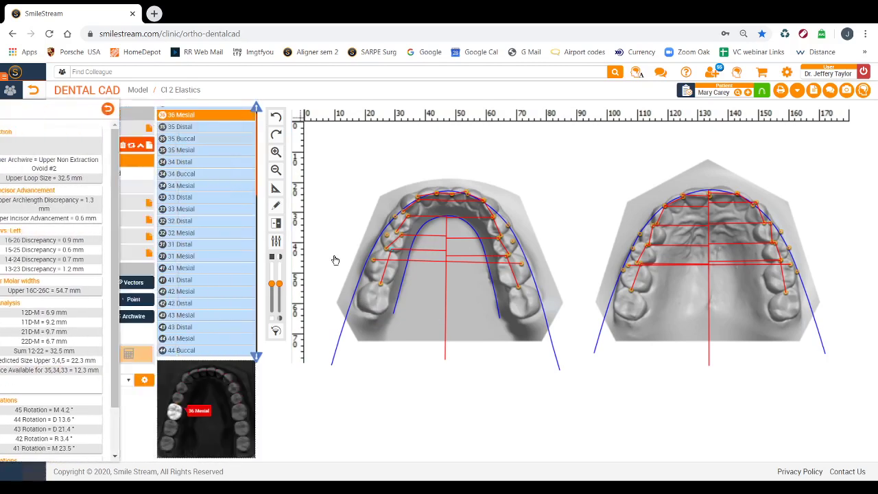
Change the lower archwire to Lower Non Extraction Ovoid #1 and reposition it over the lower arch
{"action": "left_click", "coordinate": [350, 323]}
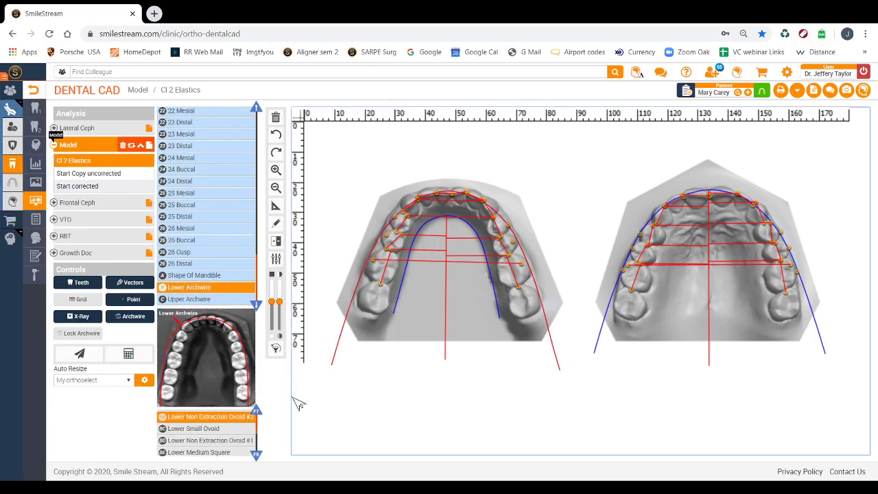
{"action": "left_click", "coordinate": [234, 439]}
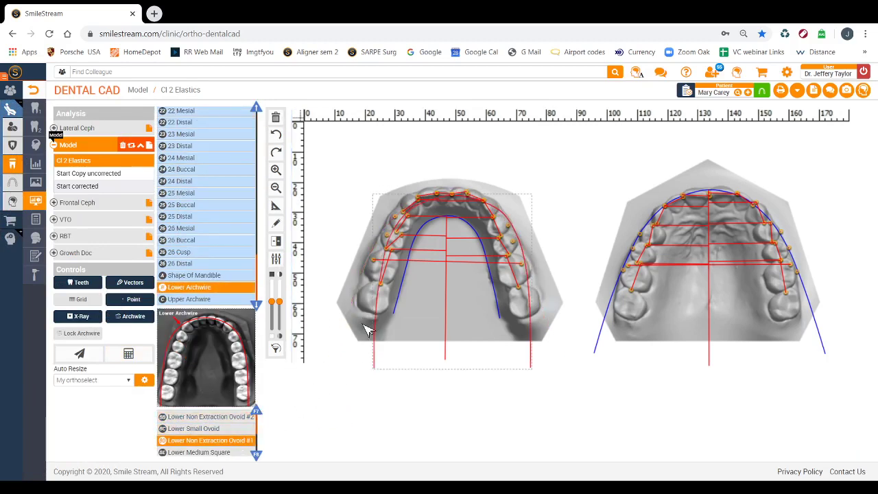
{"action": "left_click_drag", "start_coordinate": [381, 322], "coordinate": [369, 315]}
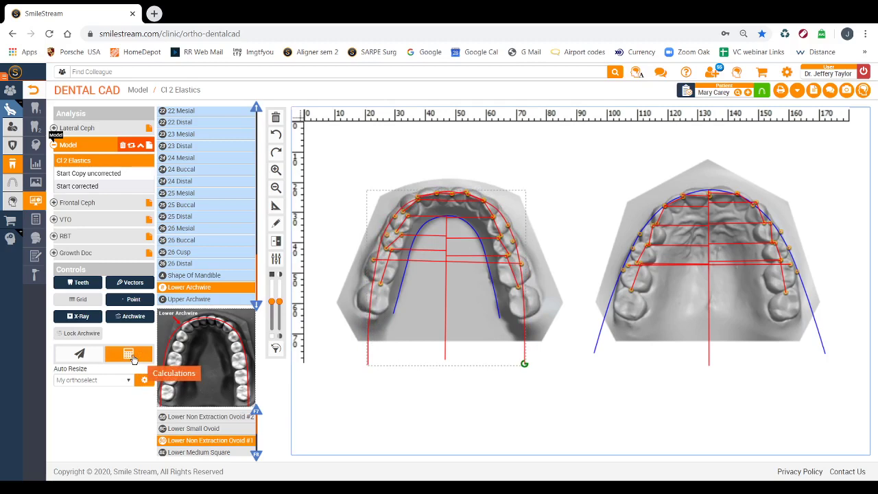
Review the calculations for the new lower archwire and adjust the 36 Mesial and 46 Mesial landmarks
{"action": "left_click", "coordinate": [129, 354]}
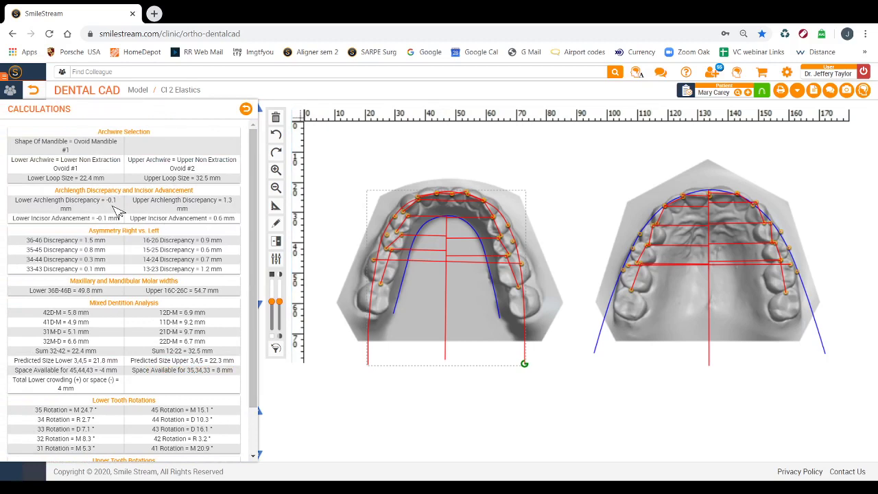
{"action": "left_click", "coordinate": [245, 110]}
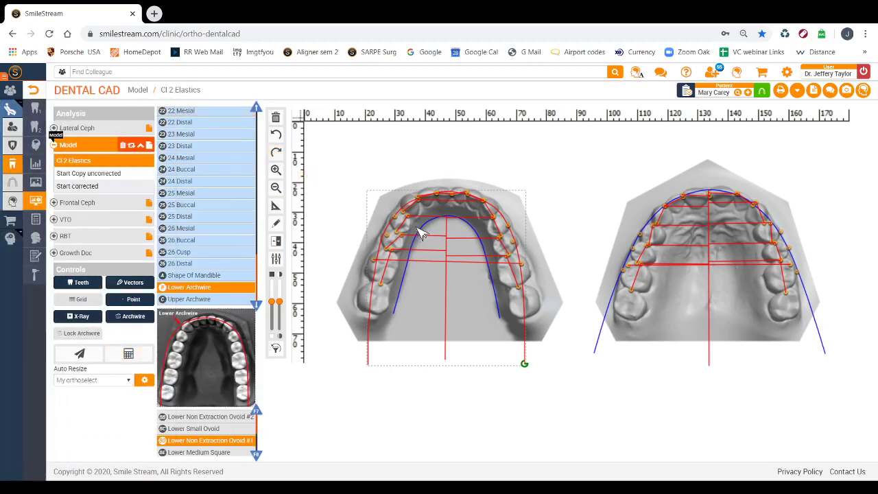
{"action": "left_click", "coordinate": [396, 253]}
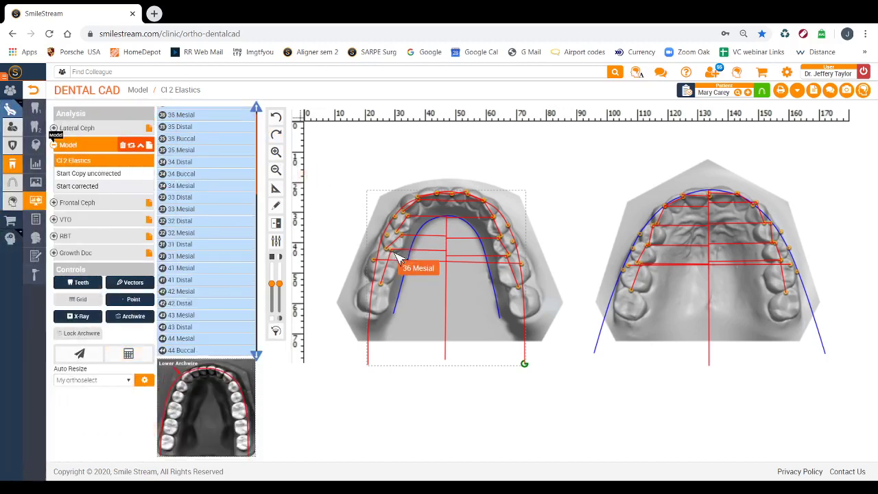
{"action": "left_click", "coordinate": [510, 262]}
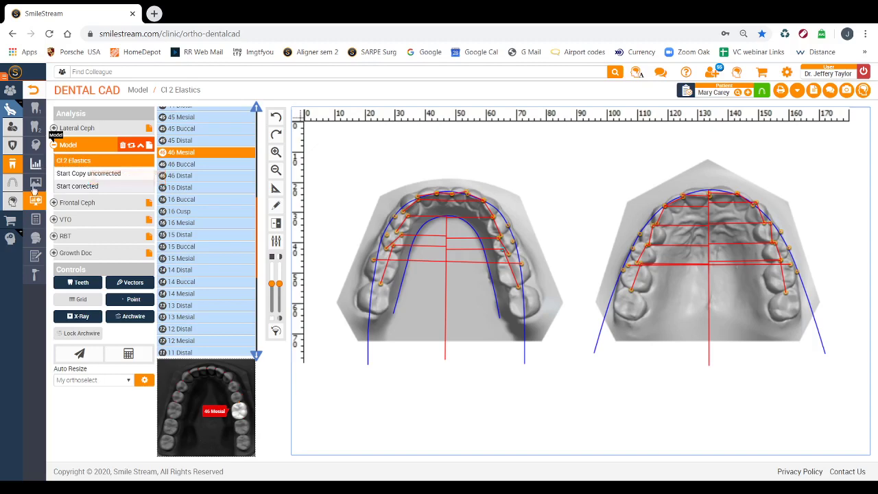
Review the appliance's archwire settings and reopen the Cl 2 Elastics model analysis in DentalCAD
{"action": "left_click", "coordinate": [34, 277]}
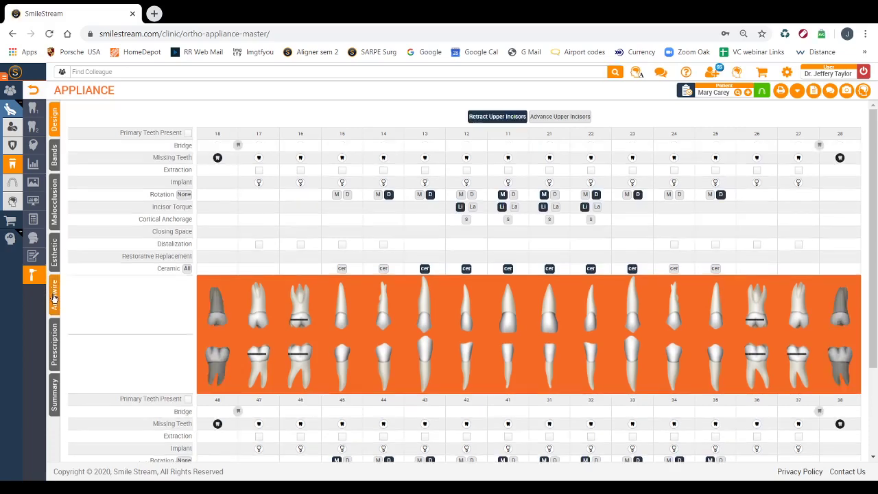
{"action": "left_click", "coordinate": [54, 298]}
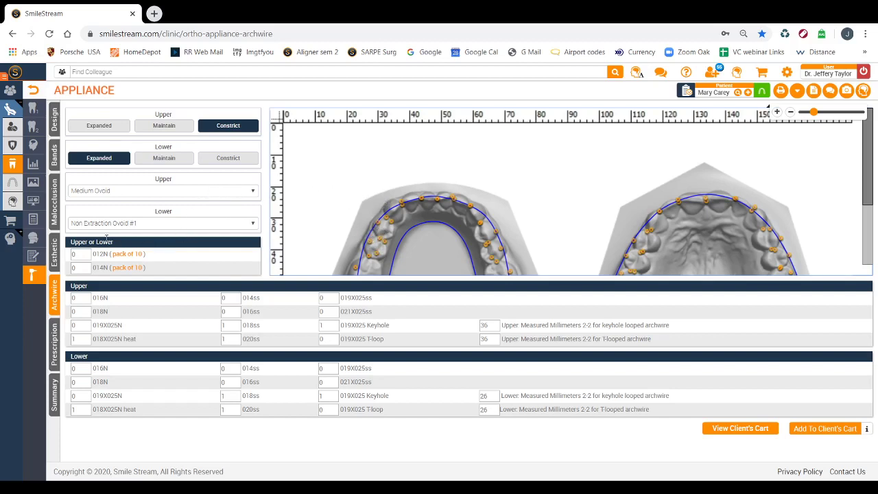
{"action": "left_click", "coordinate": [35, 202]}
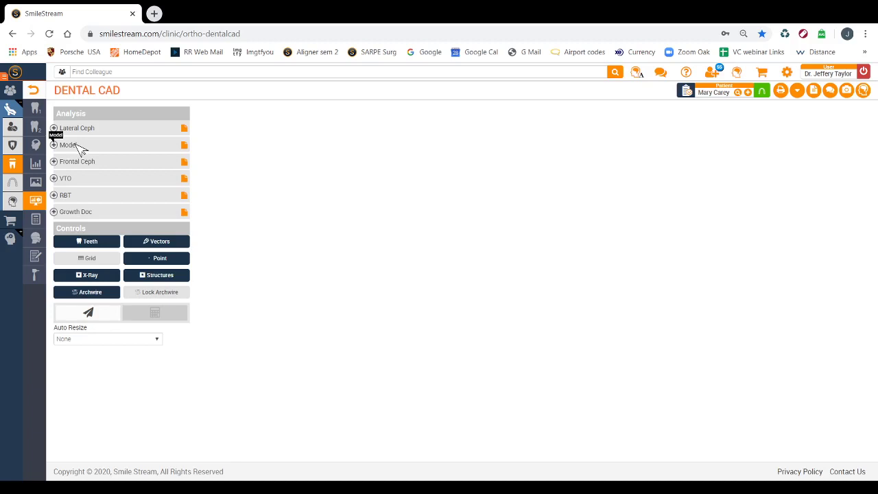
{"action": "left_click", "coordinate": [77, 146]}
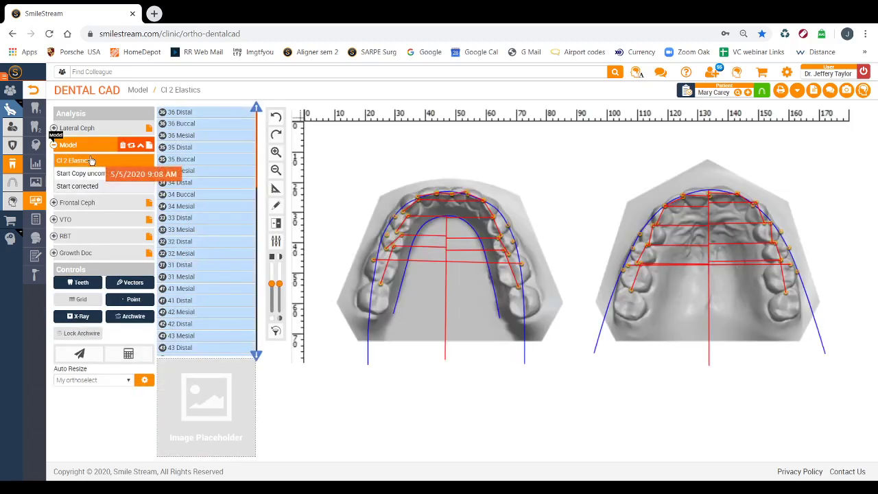